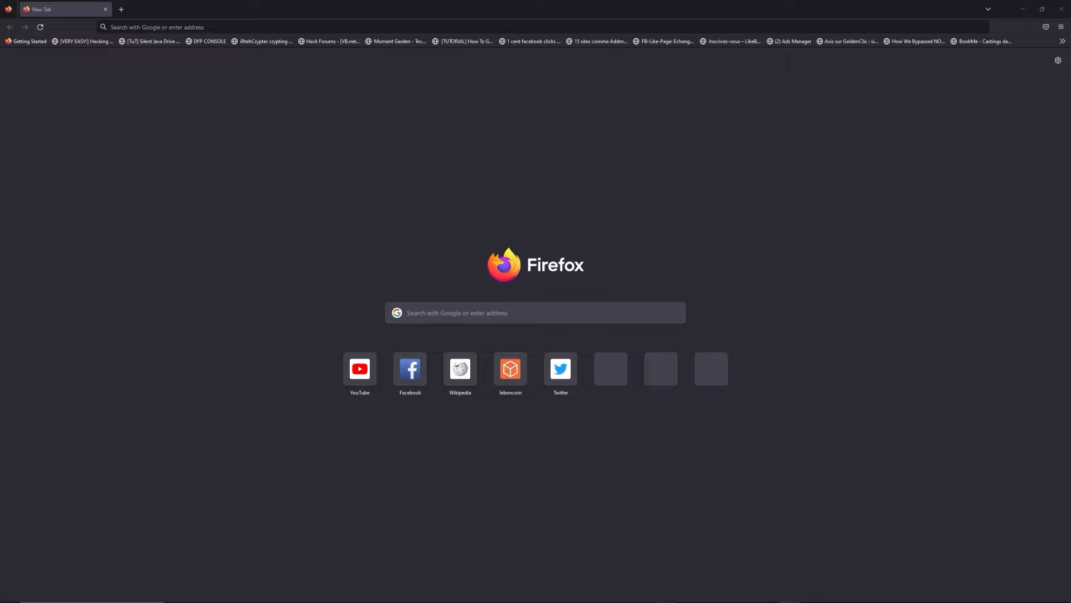
# Step: Enter freewebtools.com/192.168 in the Firefox address bar
pyautogui.click(509, 28)
pyautogui.write('fre')
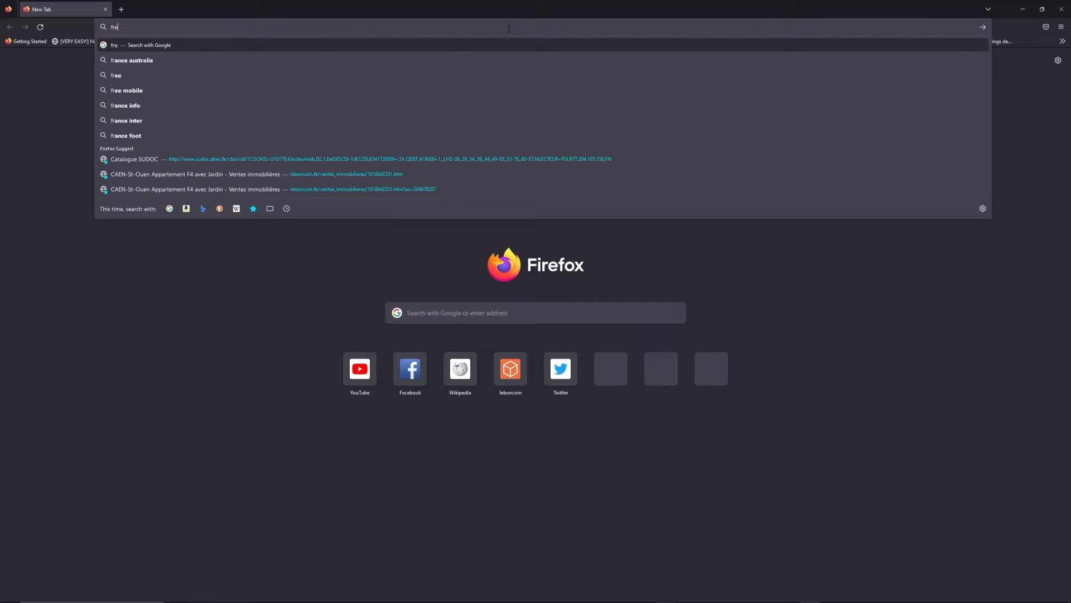
pyautogui.write('ewebtools.')
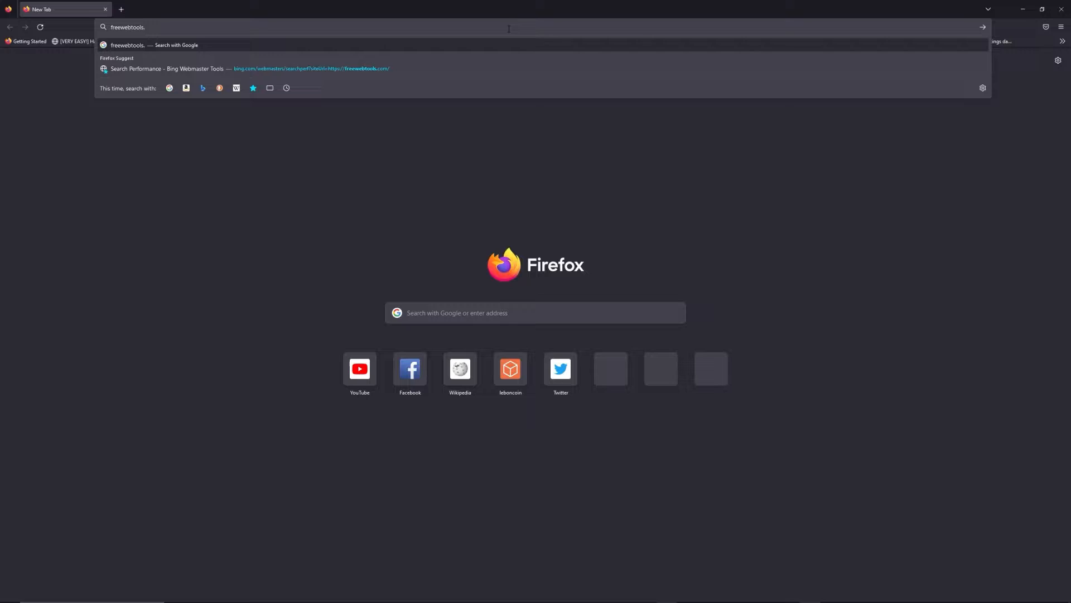
pyautogui.write('com')
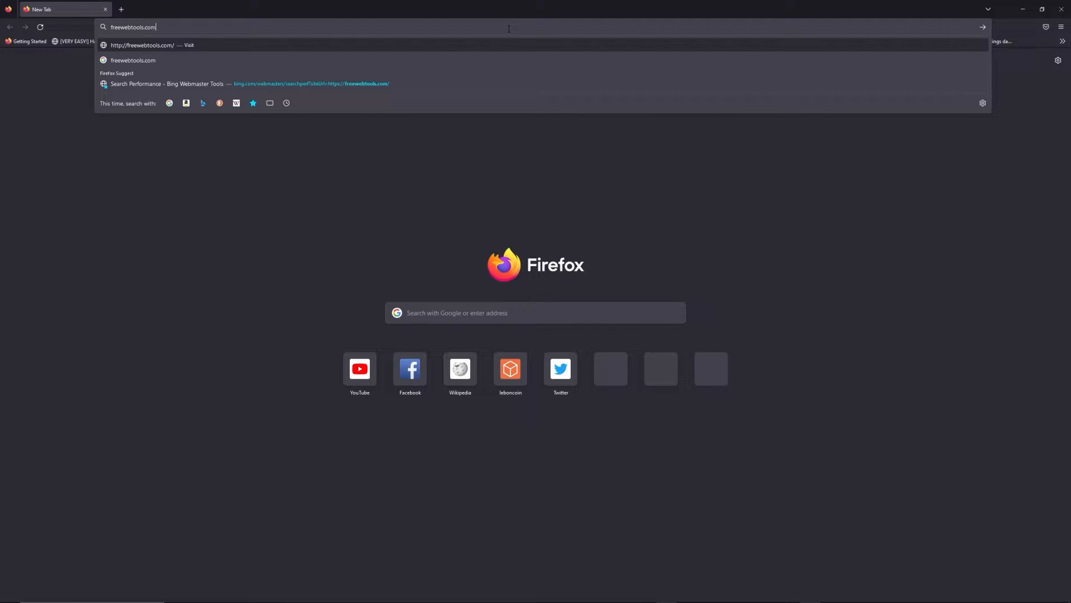
pyautogui.write('/192.')
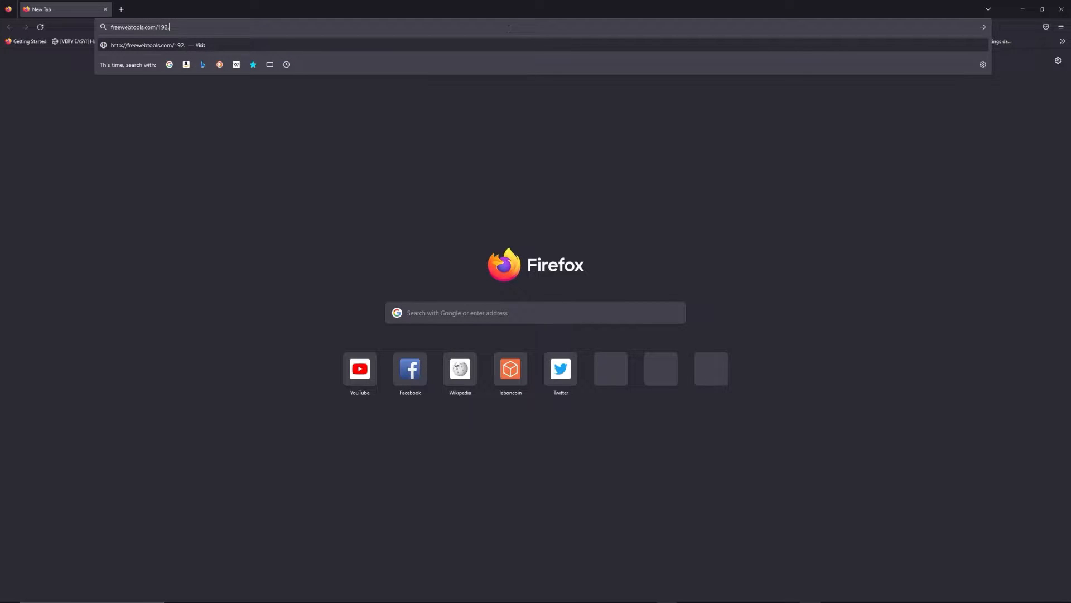
pyautogui.write('168')
# Step: Load the FreeWebTools 192.168 admin login guide and read its first steps
pyautogui.press('Return')
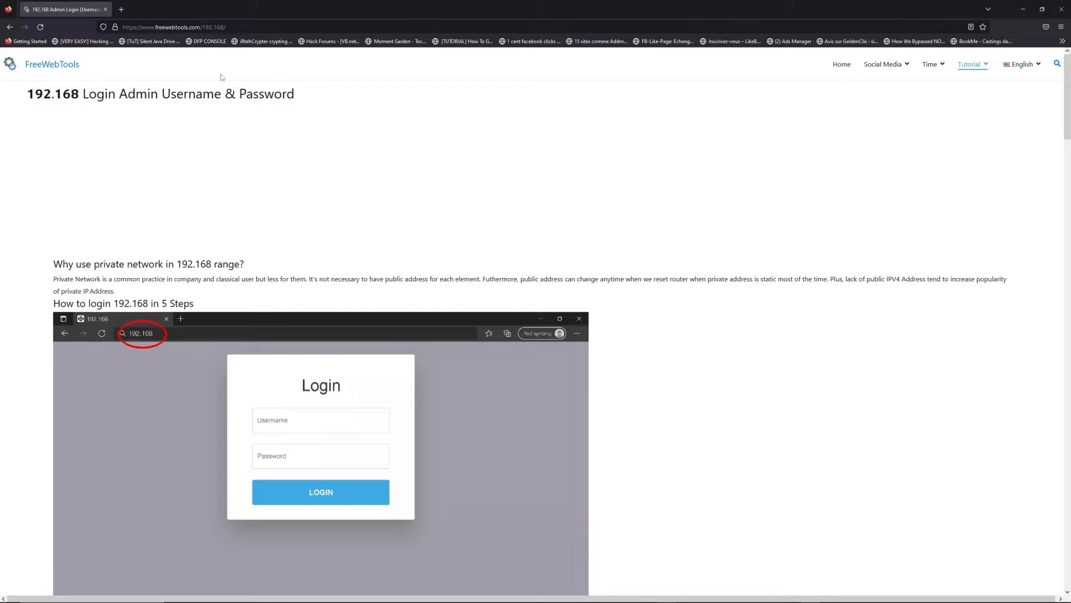
pyautogui.scroll(-2, 478, 190)
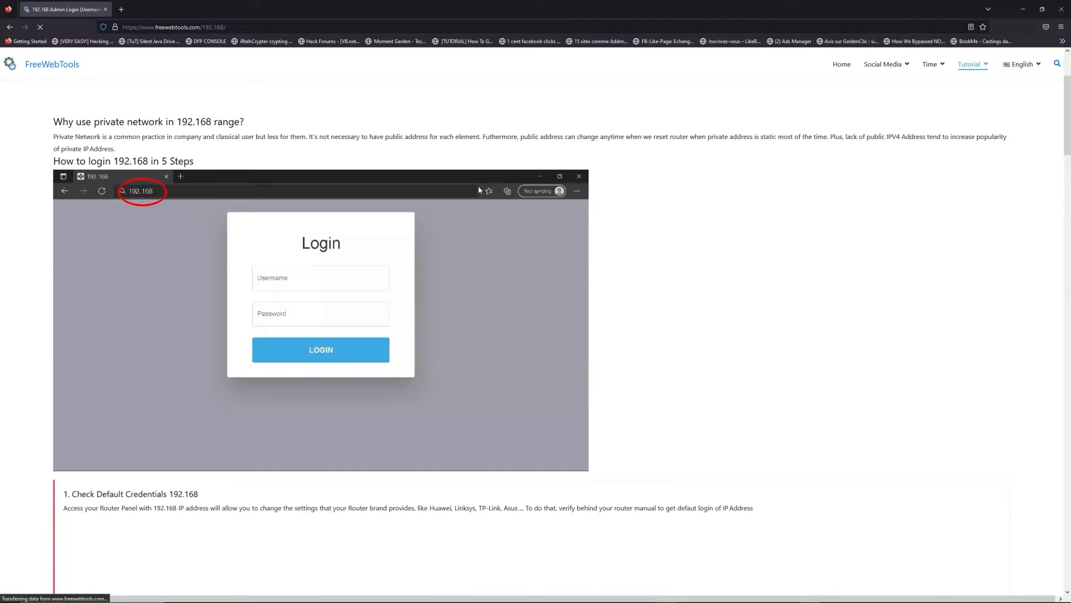
pyautogui.scroll(-3, 653, 309)
pyautogui.scroll(-3, 653, 310)
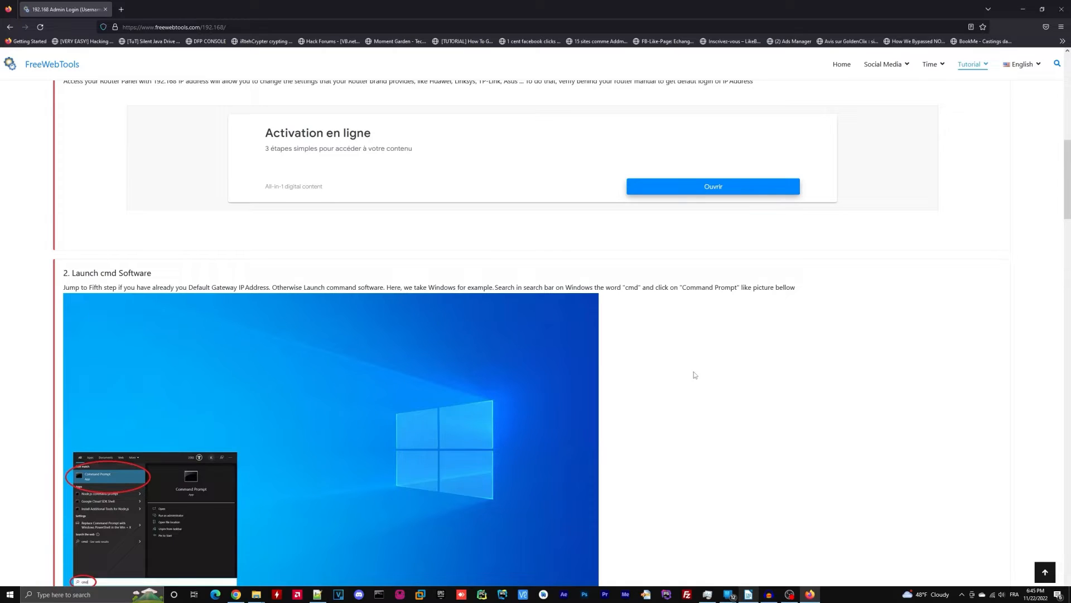
pyautogui.scroll(-5, 670, 332)
pyautogui.scroll(-5, 670, 332)
pyautogui.scroll(-4, 671, 331)
pyautogui.scroll(-5, 671, 331)
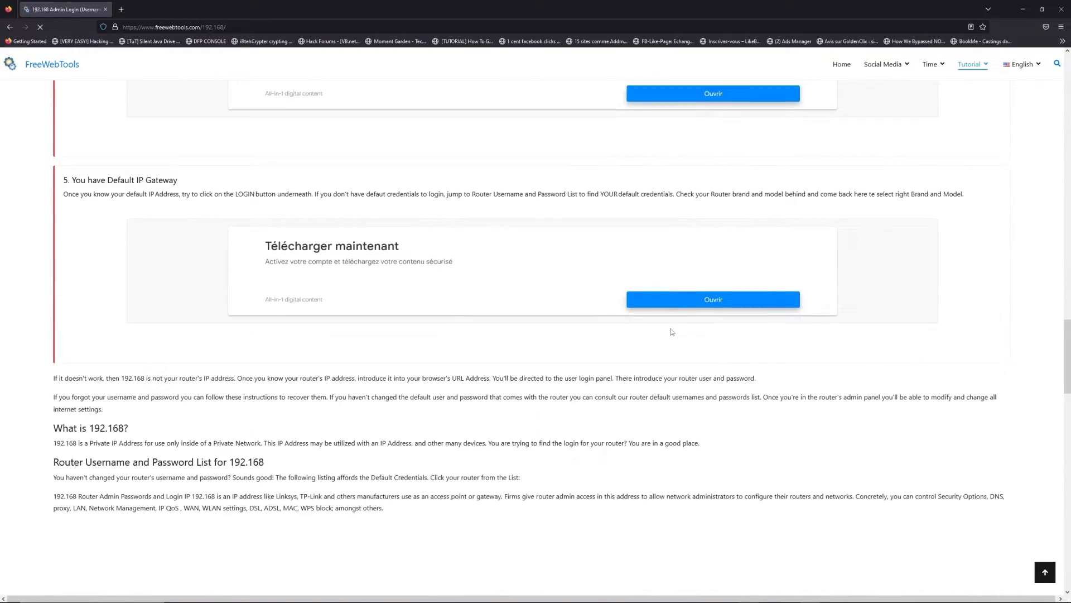
pyautogui.scroll(-5, 670, 332)
pyautogui.scroll(-2, 671, 332)
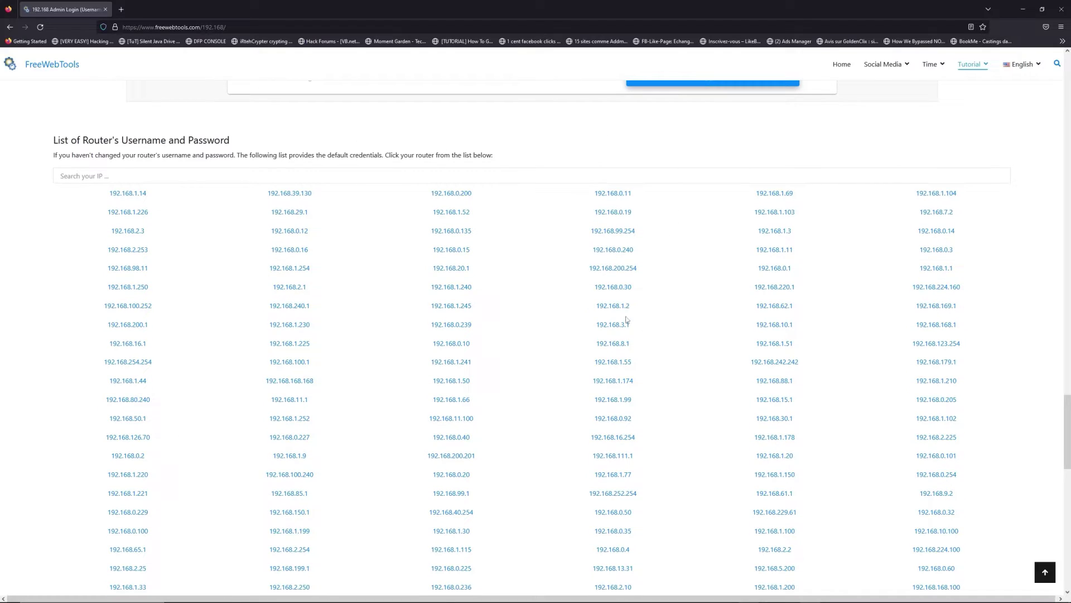
# Step: Search the router address list for 192.168.1.1, correcting a mistyped entry
pyautogui.click(175, 175)
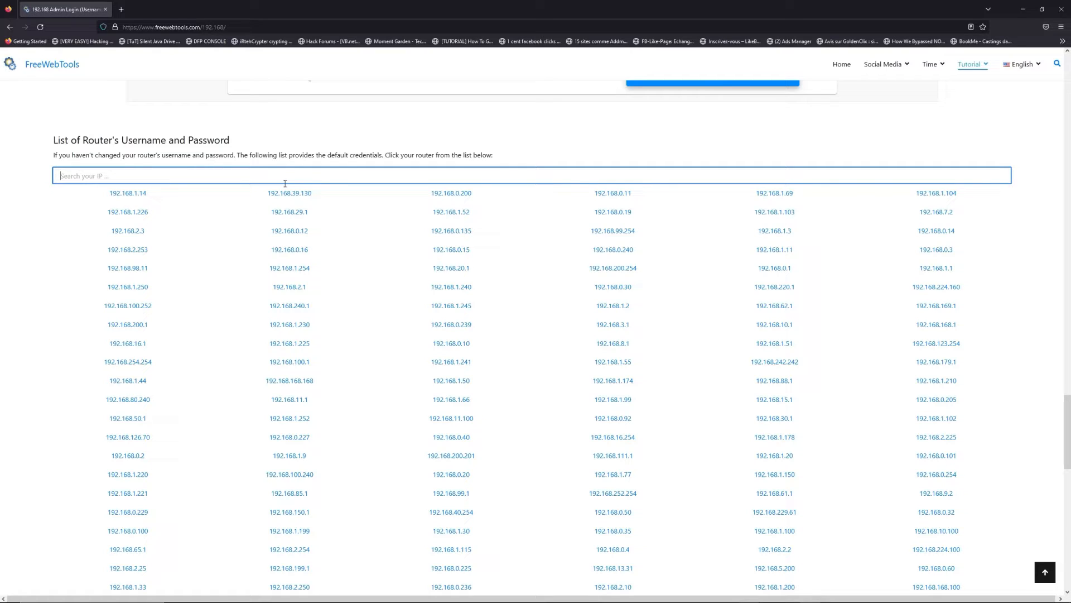
pyautogui.write('1920.')
pyautogui.press('BackSpace')
pyautogui.press('BackSpace')
pyautogui.write('.168')
pyautogui.write('.1.1')
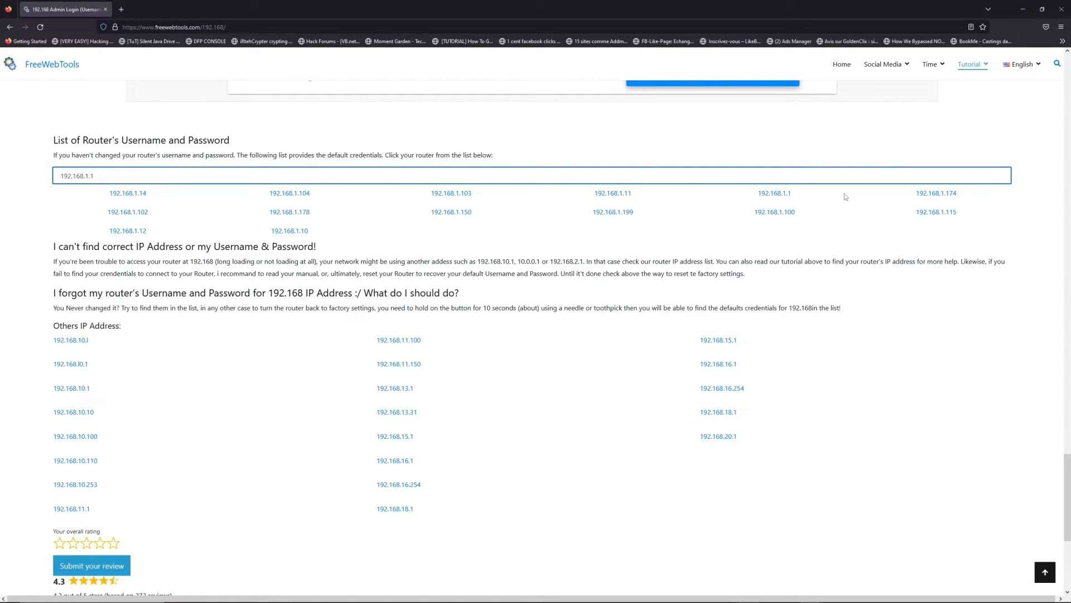
# Step: Open the 192.168.1.1 credentials page and look up default logins for LG routers
pyautogui.click(775, 193)
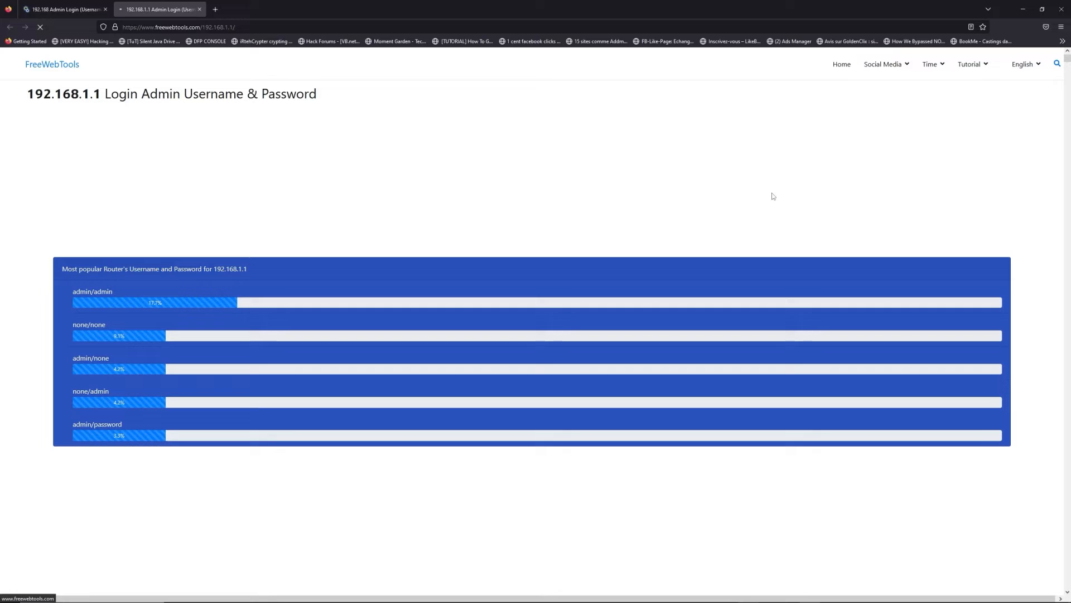
pyautogui.scroll(-5, 502, 260)
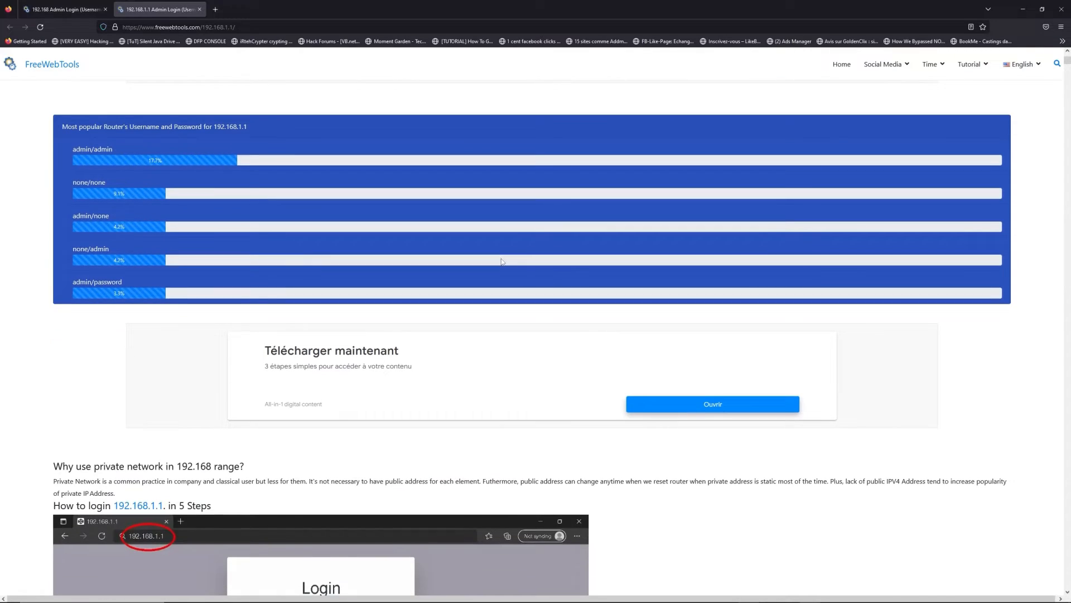
pyautogui.scroll(-5, 506, 267)
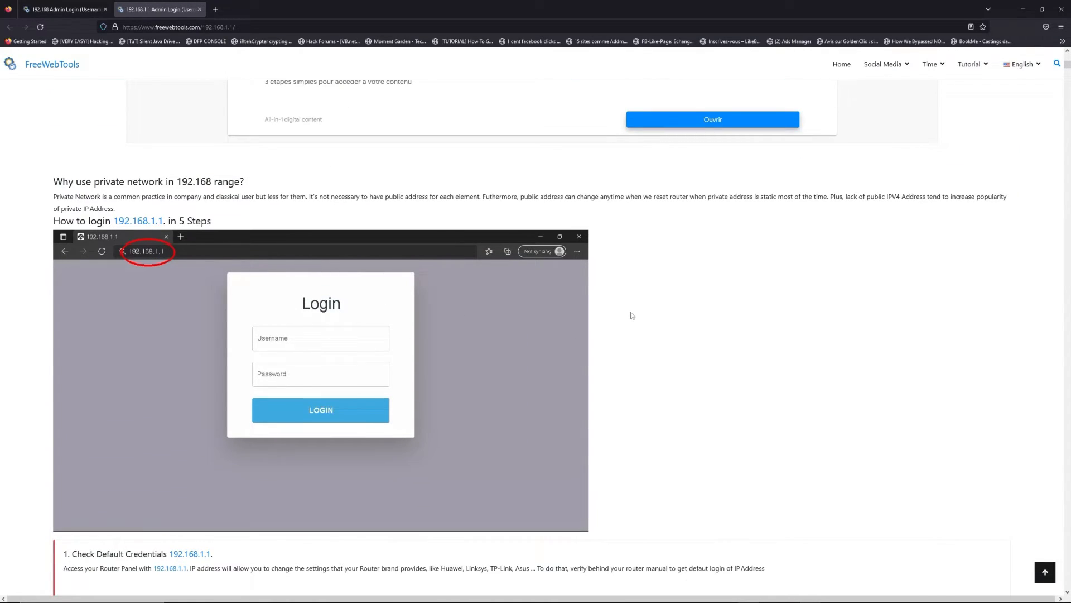
pyautogui.scroll(-5, 540, 308)
pyautogui.scroll(-5, 540, 309)
pyautogui.scroll(-4, 540, 309)
pyautogui.scroll(-5, 539, 308)
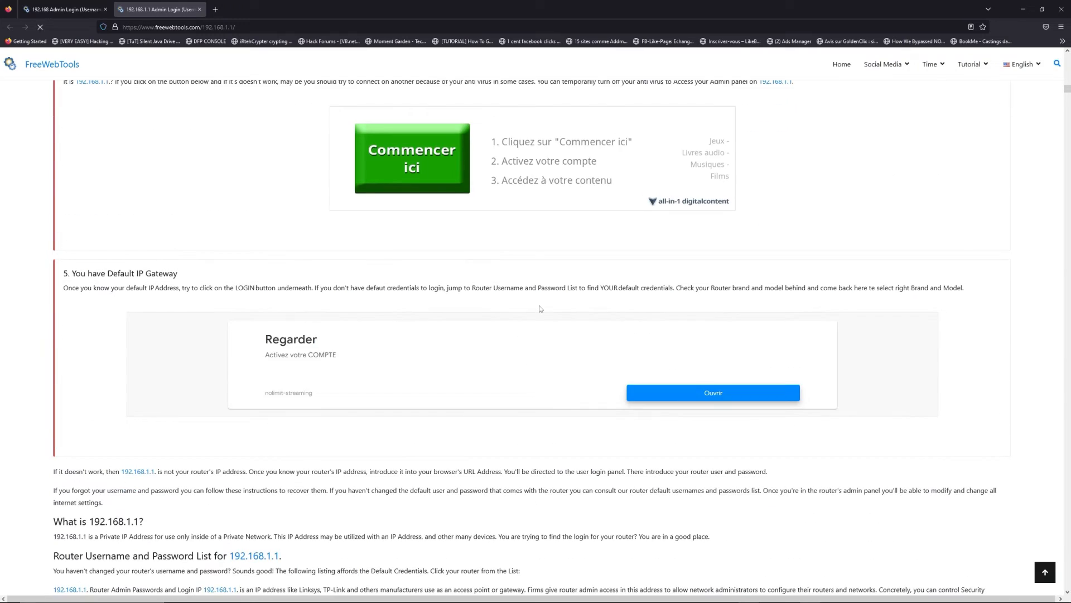
pyautogui.scroll(-5, 538, 308)
pyautogui.scroll(-5, 539, 308)
pyautogui.scroll(2, 422, 313)
pyautogui.scroll(2, 423, 313)
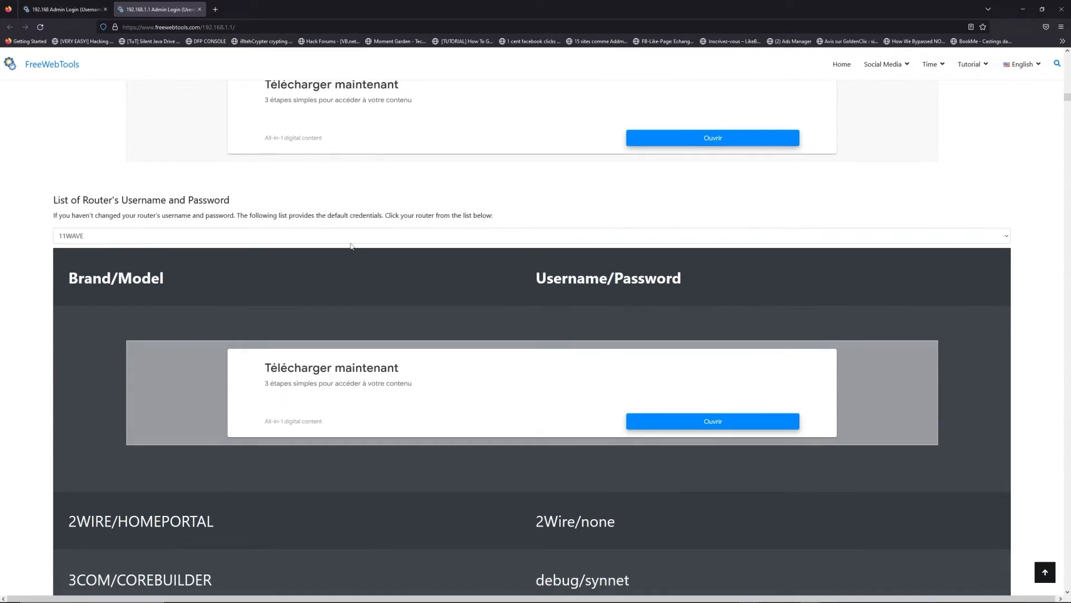
pyautogui.click(357, 236)
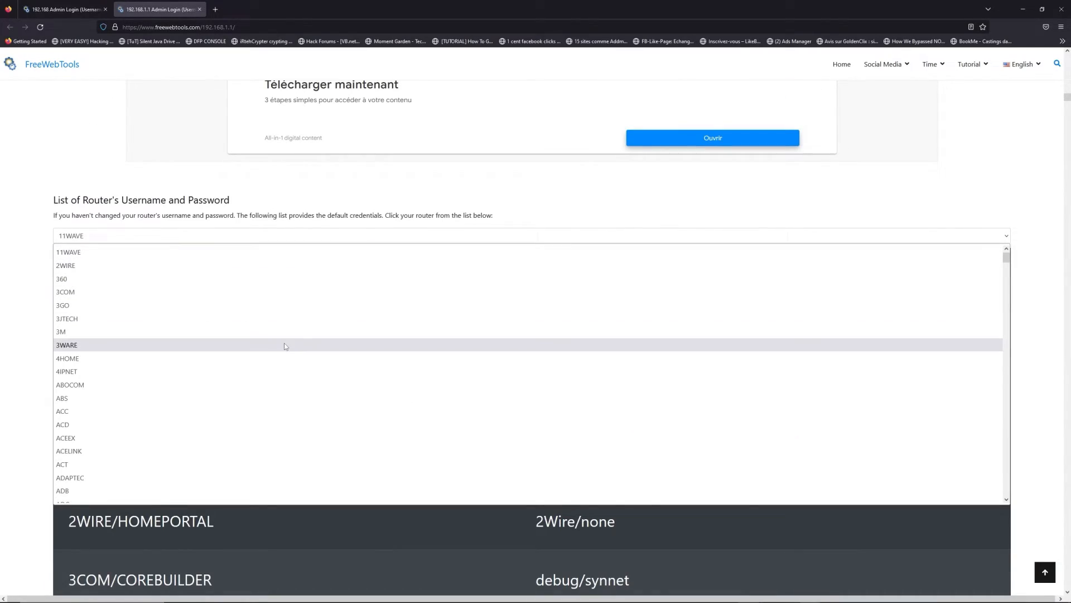
pyautogui.write('lg')
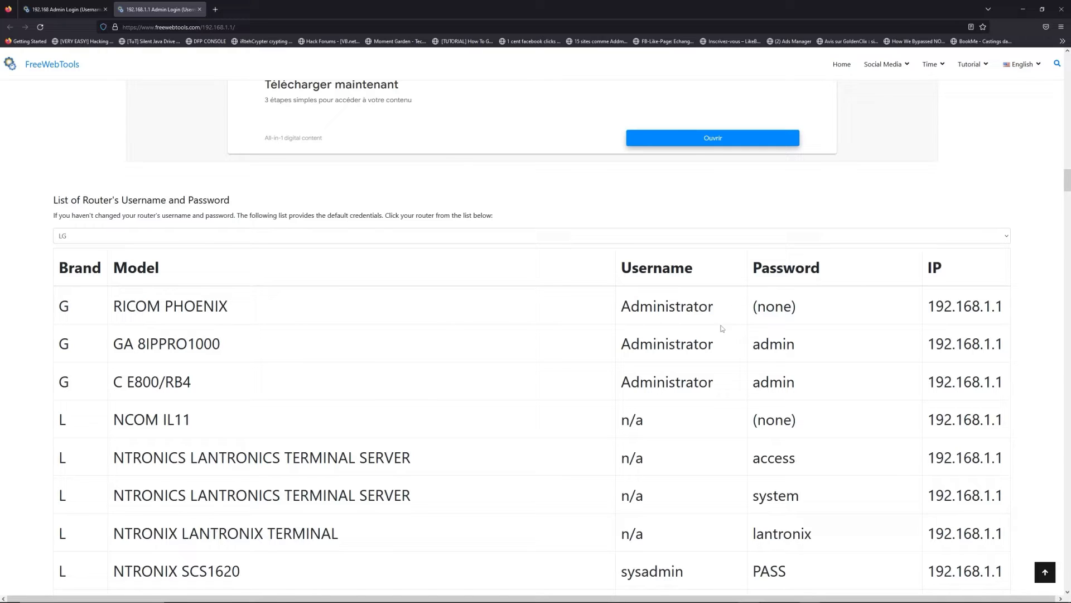
pyautogui.scroll(-10, 723, 328)
pyautogui.scroll(-4, 624, 341)
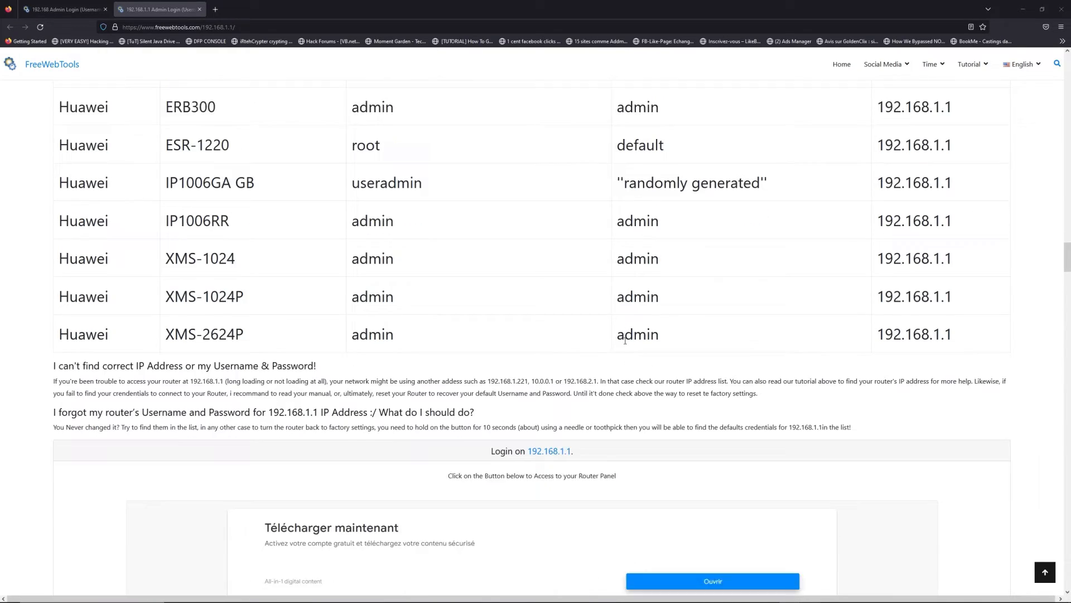
pyautogui.scroll(-4, 625, 341)
pyautogui.scroll(-3, 625, 341)
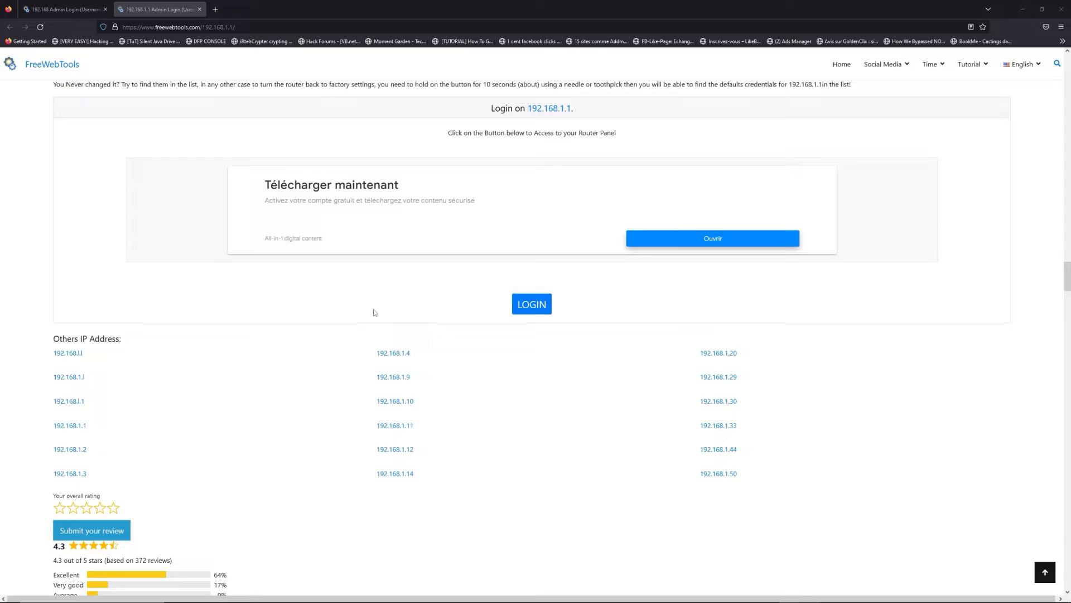
# Step: Open the router's own login page at 192.168.1.1 from the FreeWebTools LOGIN link
pyautogui.click(533, 306)
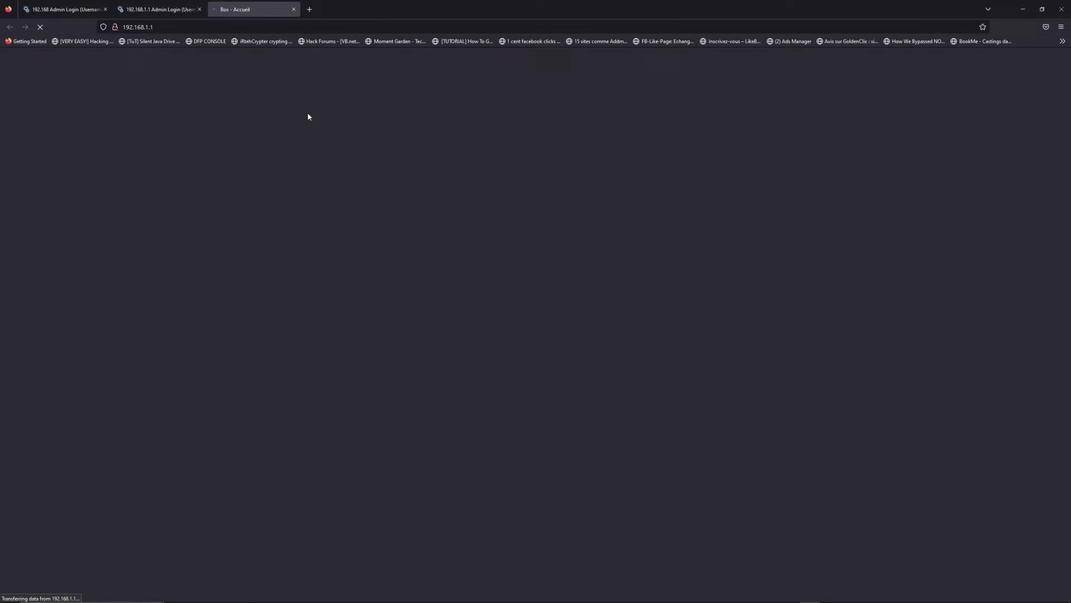